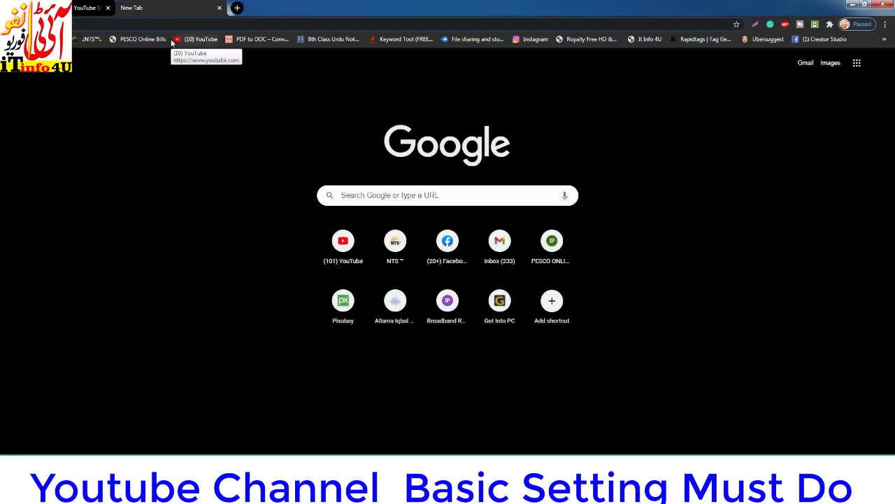
Open the YT SEO Tool Station video tags generator page alongside the channel settings
{"action": "type", "text": "y"}
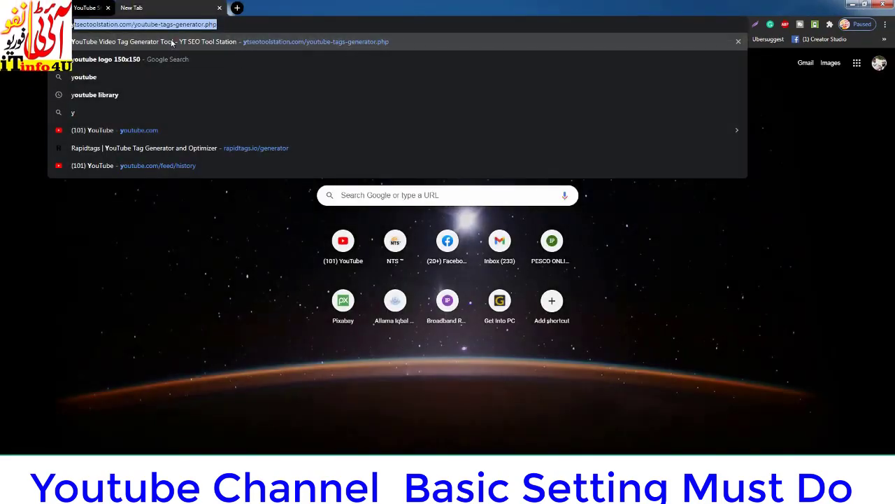
{"action": "left_click", "coordinate": [173, 43]}
{"action": "left_click", "coordinate": [88, 8]}
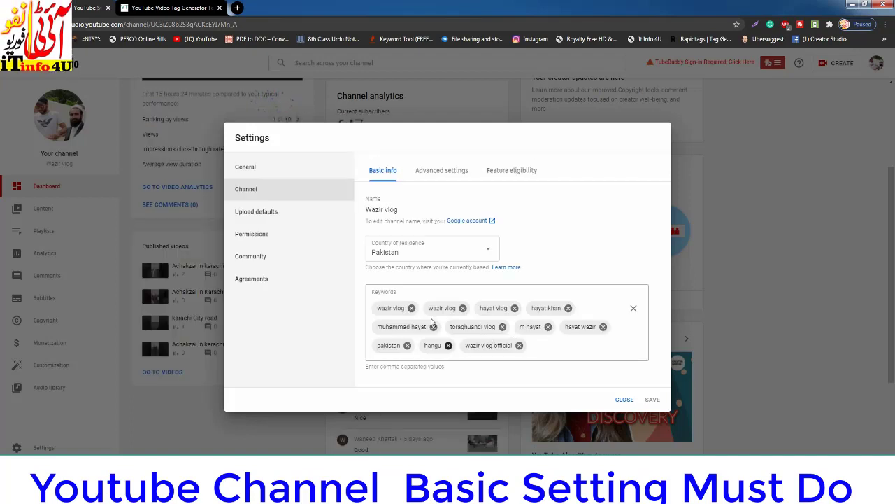
{"action": "left_click", "coordinate": [183, 5]}
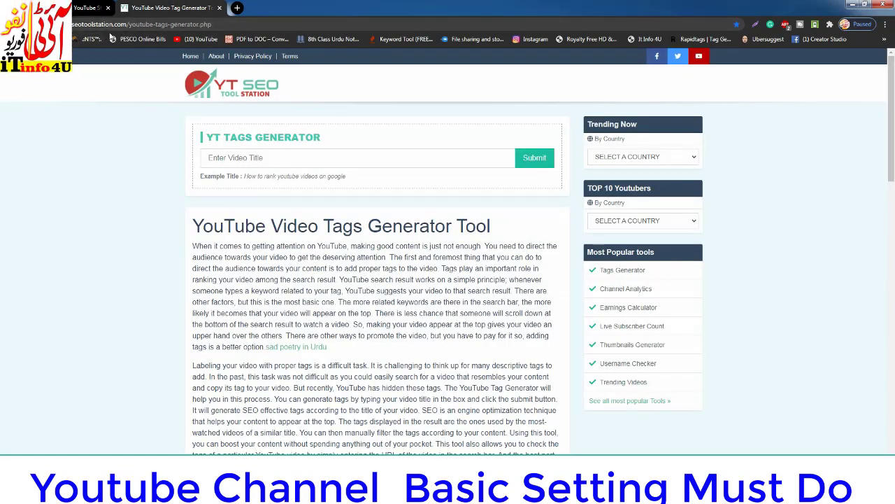
Generate video tags for the title "wazir vlog" and copy all the generated tags
{"action": "left_click", "coordinate": [257, 158]}
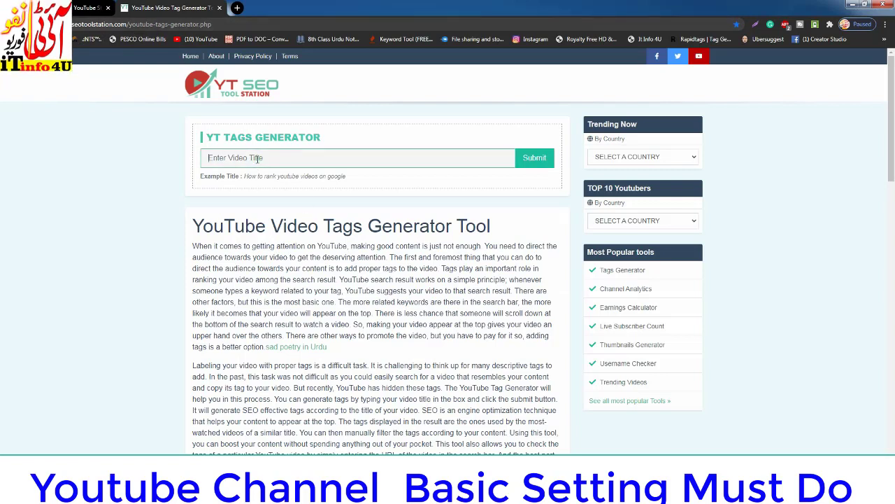
{"action": "type", "text": "wazir vl"}
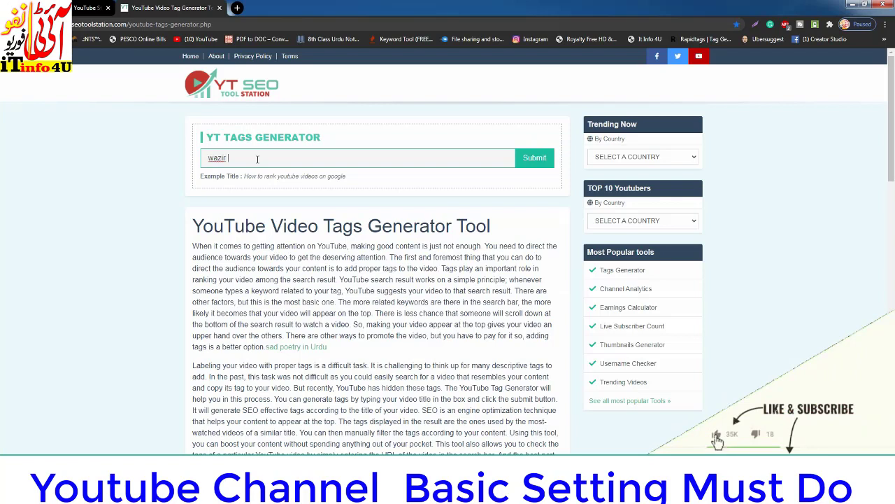
{"action": "type", "text": "og"}
{"action": "key", "text": "Return"}
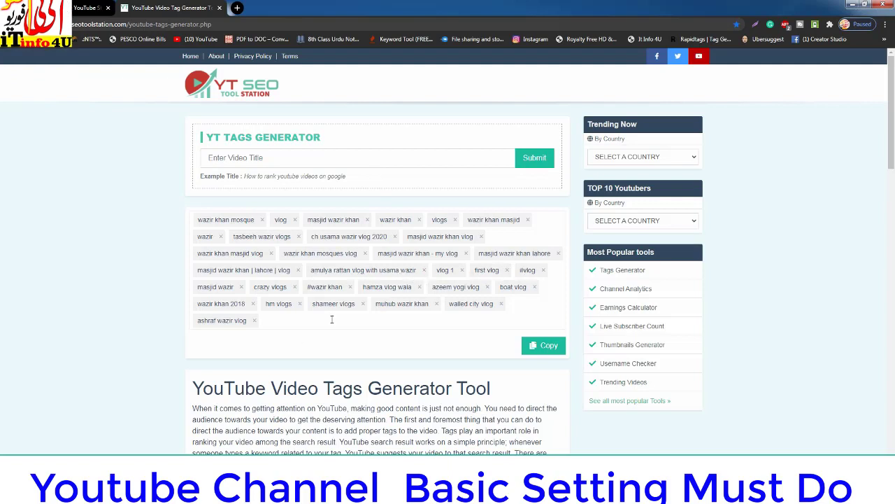
{"action": "left_click", "coordinate": [545, 345]}
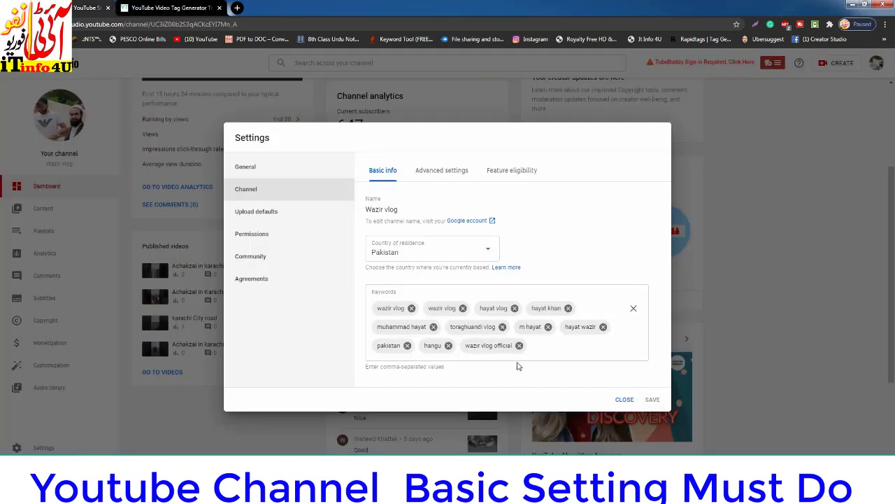
Paste the copied wazir vlog tags after the existing channel keywords in the YouTube Studio settings
{"action": "left_click", "coordinate": [536, 344]}
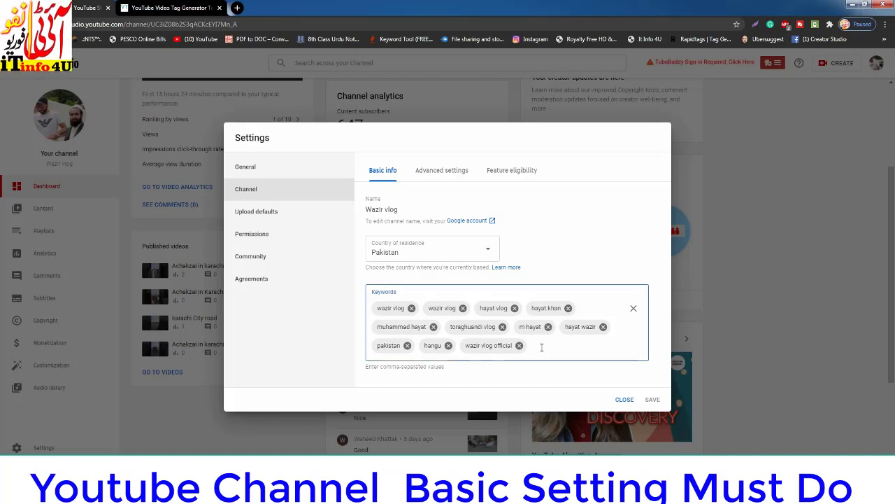
{"action": "key", "text": "ctrl+v"}
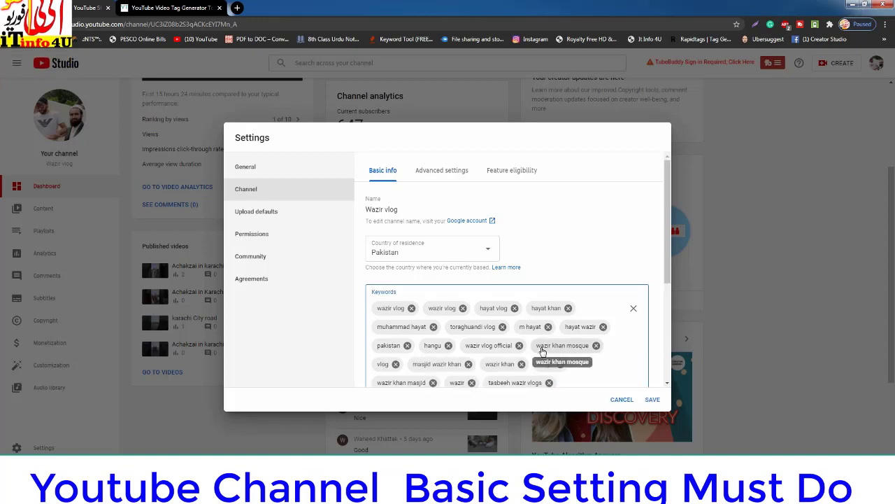
{"action": "left_click_drag", "start_coordinate": [670, 239], "coordinate": [668, 336]}
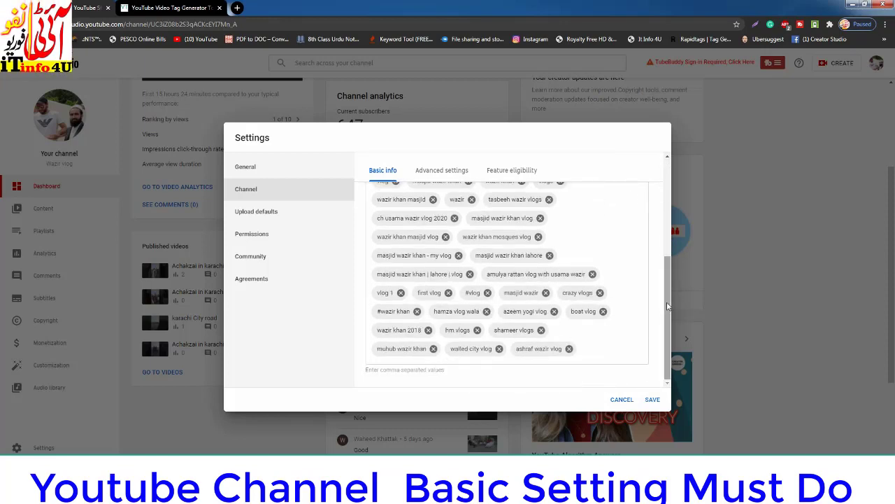
Return to the YT tags generator, generate tags for "pakistan vlog" and copy the whole set
{"action": "left_click", "coordinate": [183, 8]}
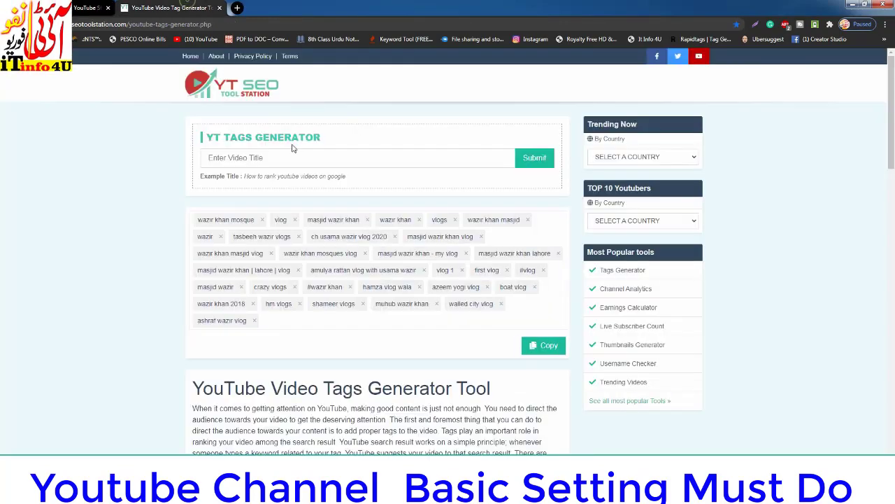
{"action": "left_click", "coordinate": [266, 156]}
{"action": "type", "text": "pakis"}
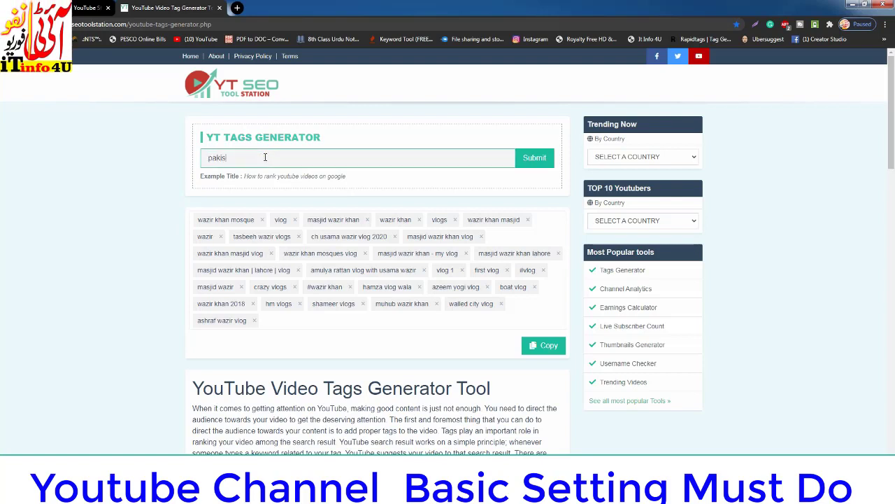
{"action": "type", "text": "ani"}
{"action": "key", "text": "Return"}
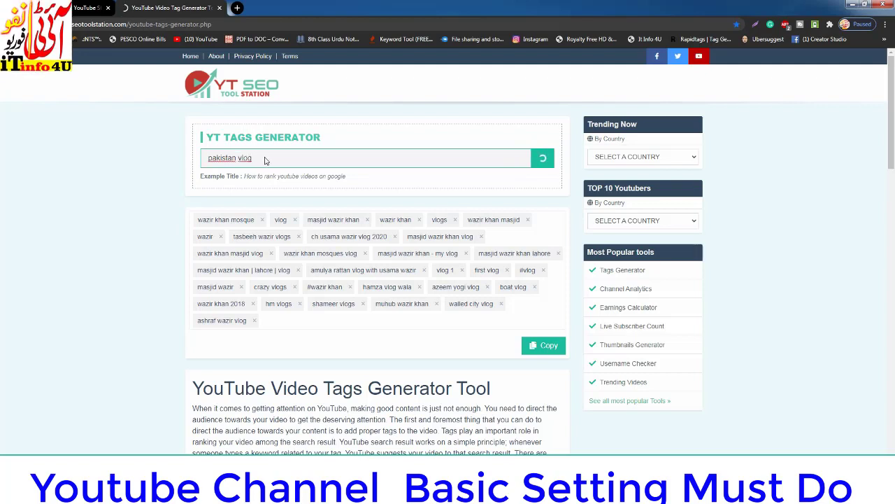
{"action": "right_click", "coordinate": [218, 157]}
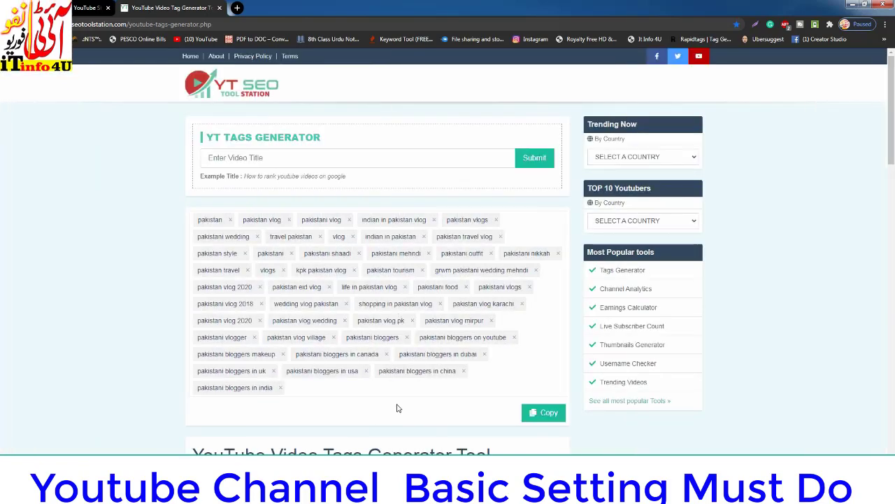
{"action": "left_click", "coordinate": [544, 412]}
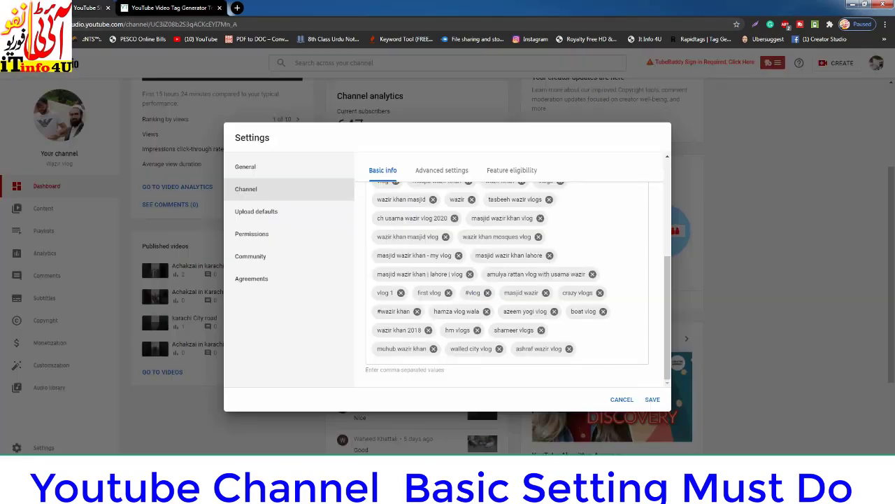
Add the copied pakistan vlog tags to the end of the channel keywords in YouTube Studio
{"action": "left_click", "coordinate": [590, 353]}
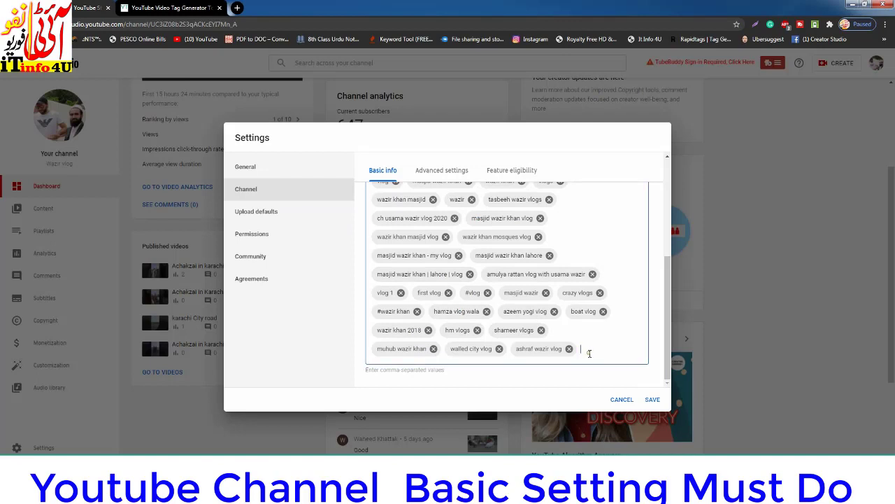
{"action": "key", "text": "ctrl+v"}
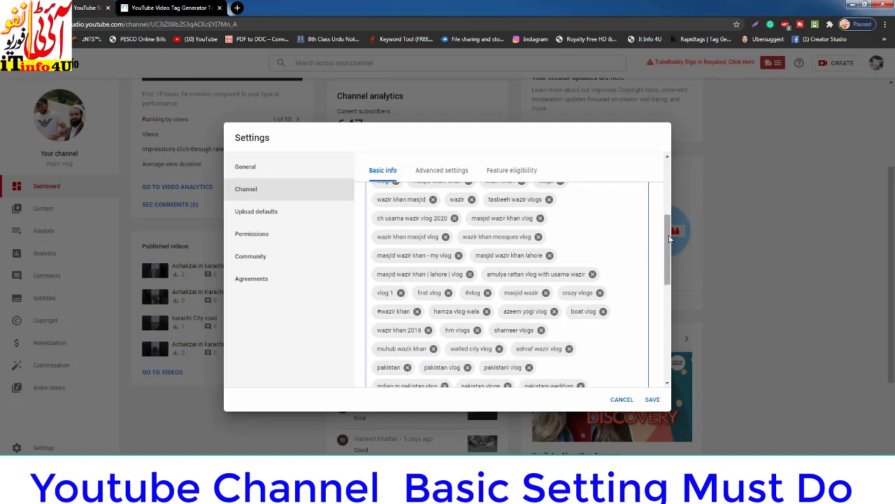
{"action": "left_click_drag", "start_coordinate": [666, 239], "coordinate": [670, 328]}
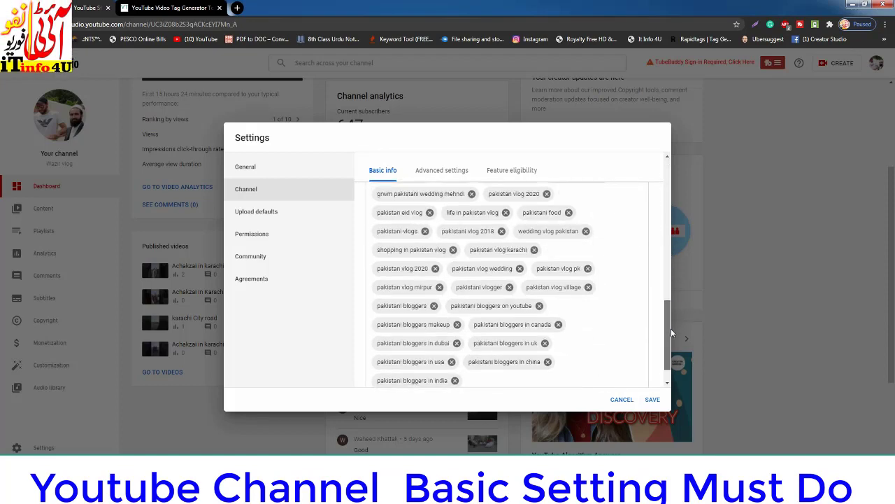
Review the channel's advanced settings from audience to advertisements, switching the subscriber count display off and back on
{"action": "left_click", "coordinate": [442, 172]}
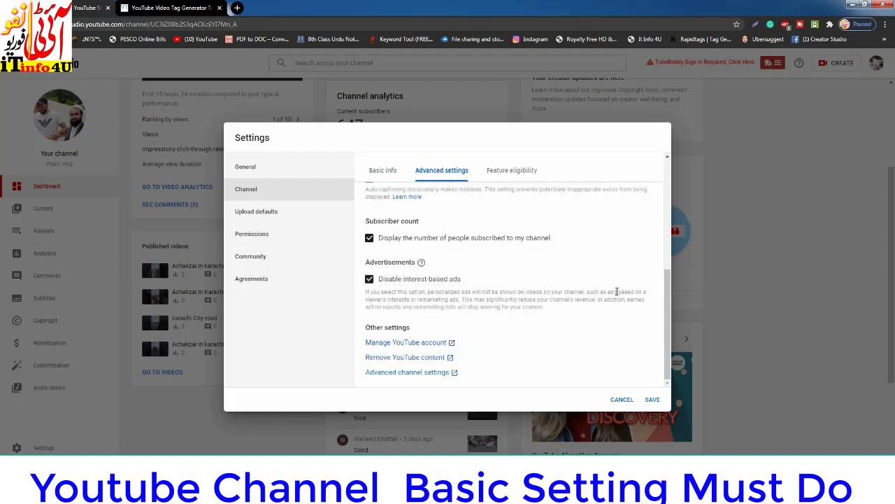
{"action": "left_click_drag", "start_coordinate": [668, 285], "coordinate": [669, 179]}
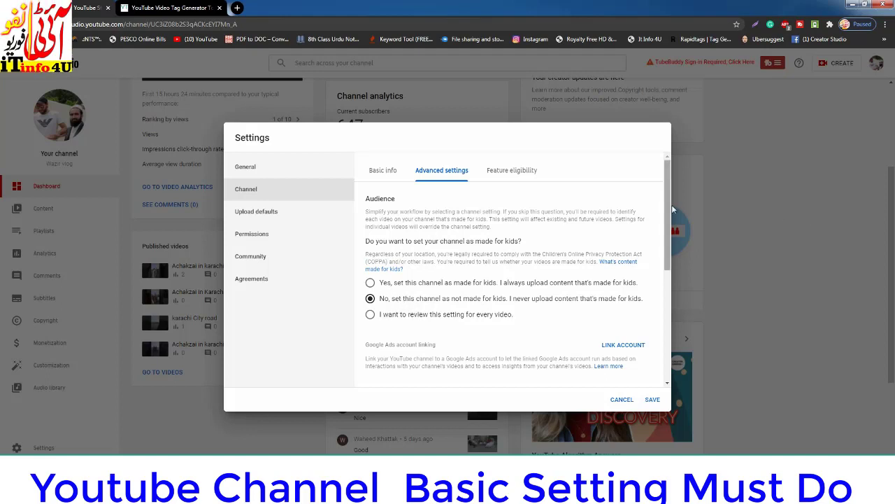
{"action": "scroll", "coordinate": [668, 210], "scroll_direction": "down", "scroll_amount": 1}
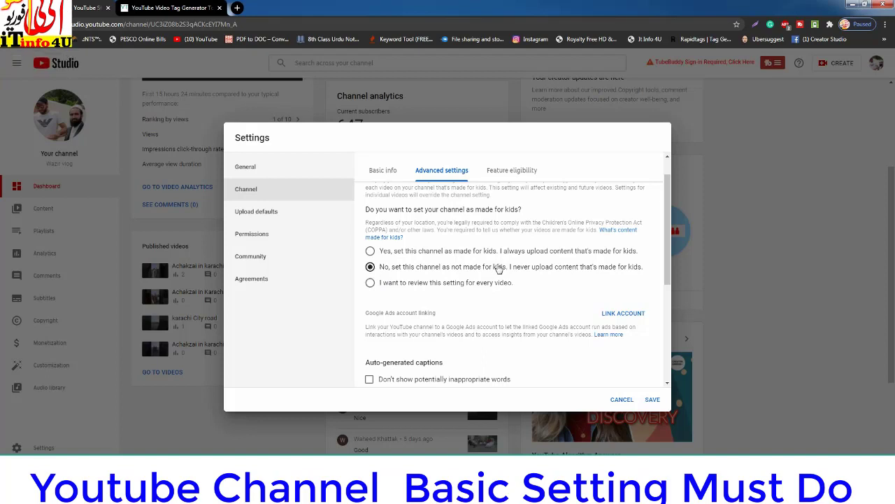
{"action": "left_click_drag", "start_coordinate": [668, 222], "coordinate": [669, 280]}
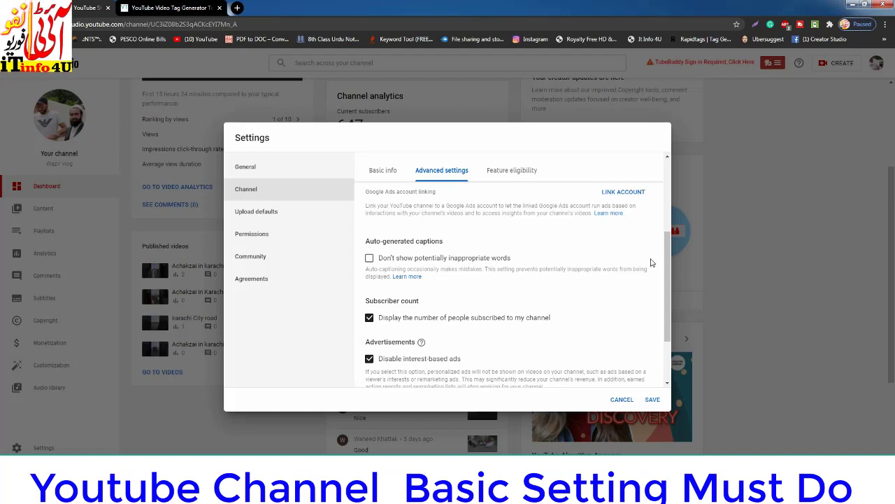
{"action": "left_click_drag", "start_coordinate": [669, 267], "coordinate": [668, 283]}
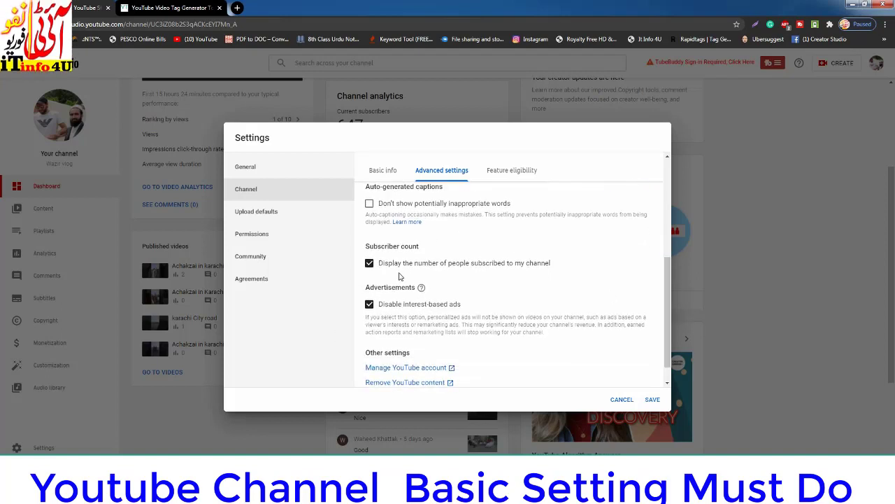
{"action": "scroll", "coordinate": [666, 273], "scroll_direction": "down", "scroll_amount": 1}
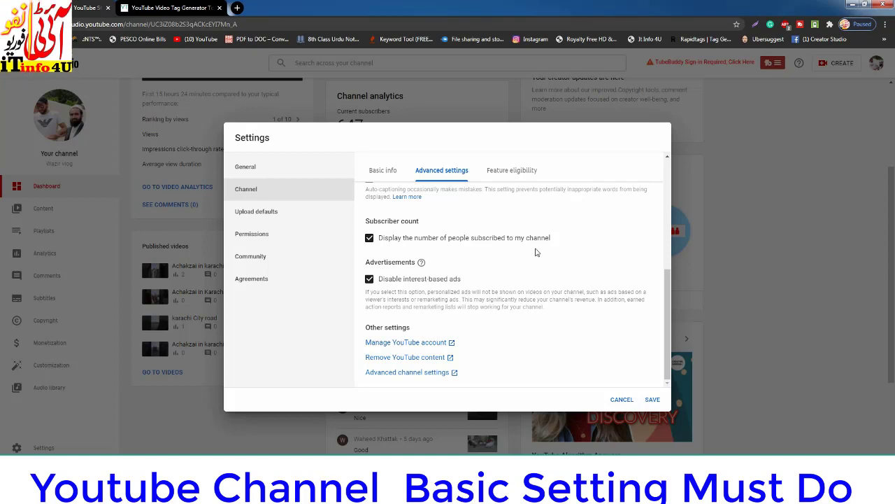
{"action": "left_click", "coordinate": [369, 239]}
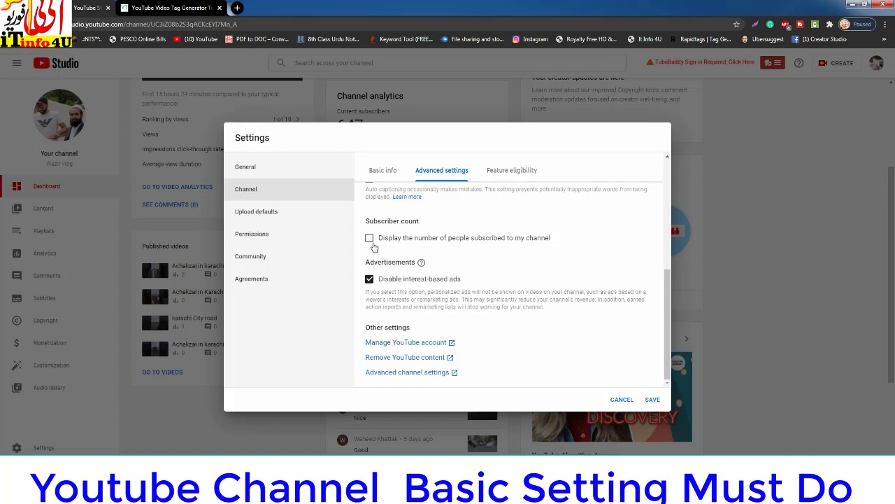
{"action": "left_click", "coordinate": [369, 239]}
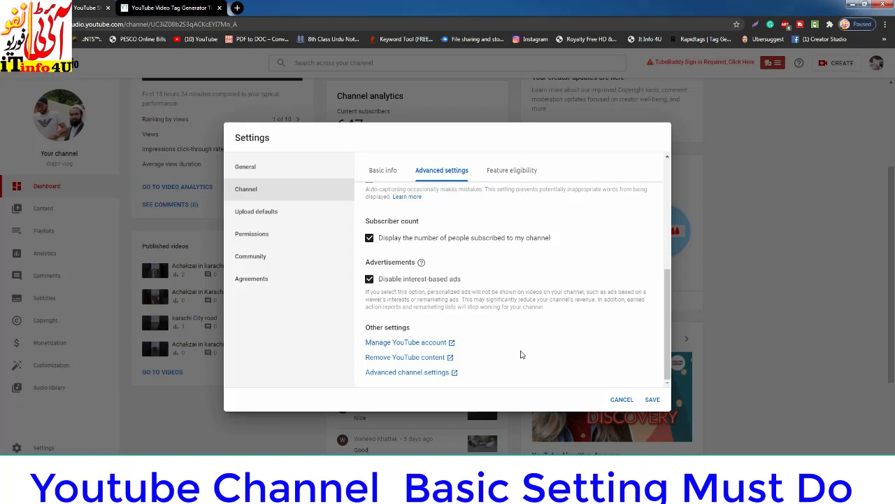
Open the upload defaults and examine the default title, description, visibility and tags fields
{"action": "left_click", "coordinate": [265, 214]}
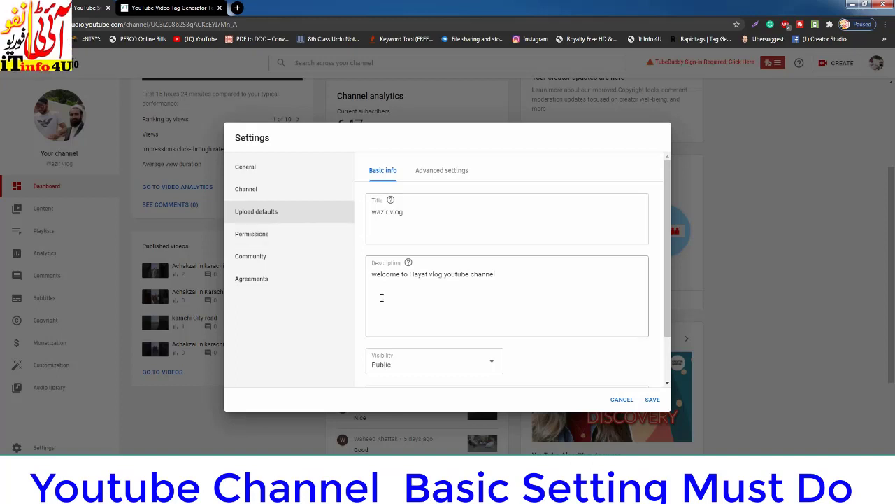
{"action": "left_click", "coordinate": [417, 215]}
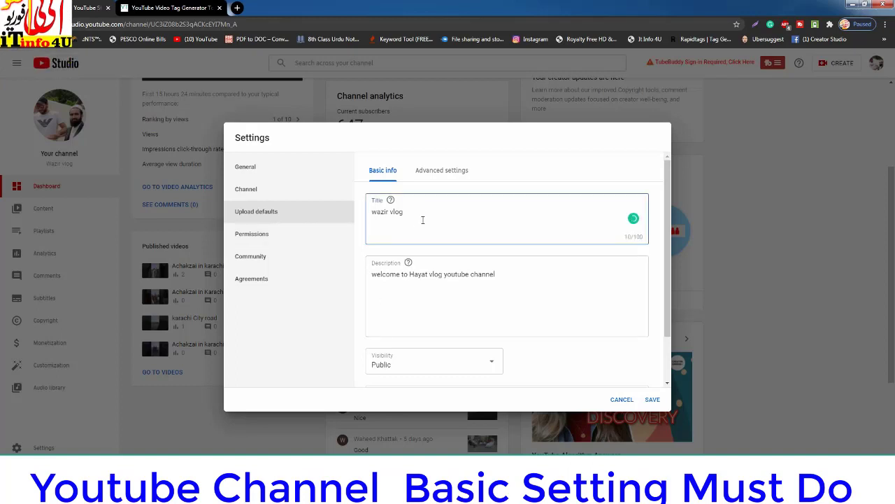
{"action": "left_click", "coordinate": [373, 217]}
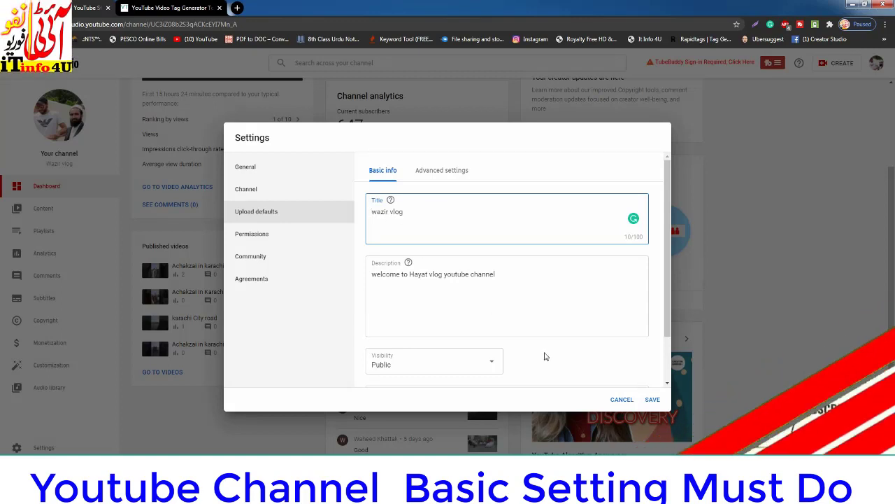
{"action": "left_click", "coordinate": [518, 292]}
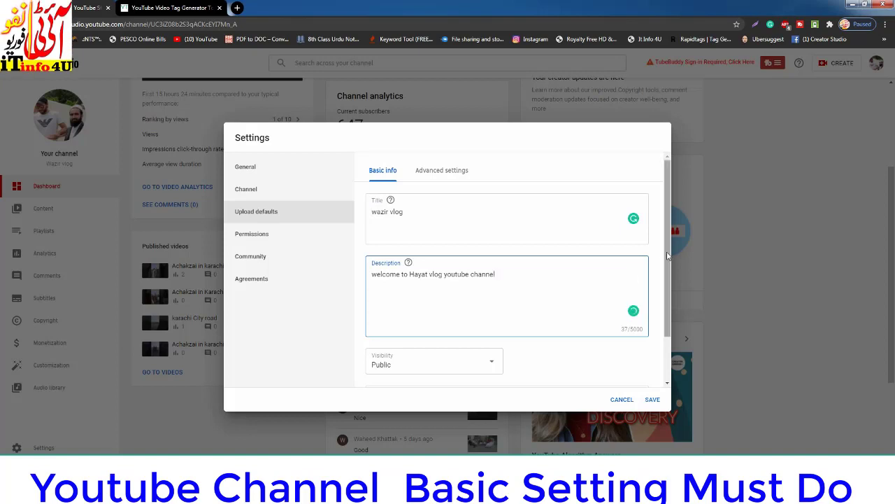
{"action": "scroll", "coordinate": [648, 273], "scroll_direction": "down", "scroll_amount": 1}
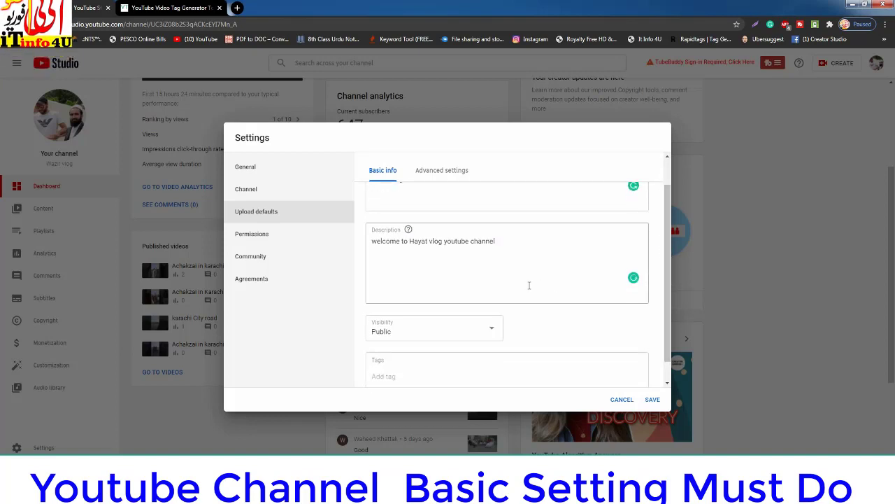